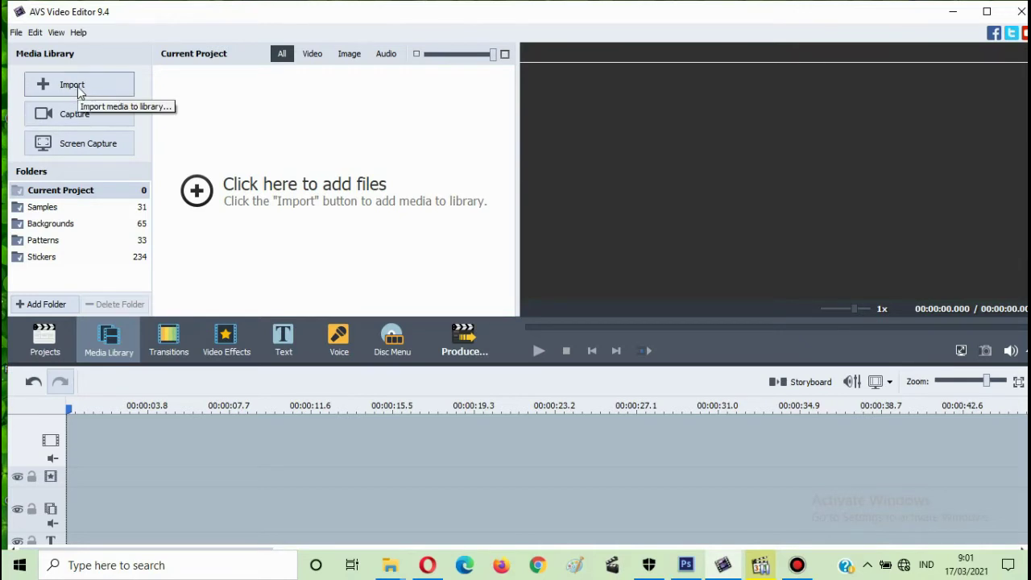
# Import VID_20181017_094332 from the Shorts Video folder and place it at the start of the main video track
pyautogui.click(75, 89)
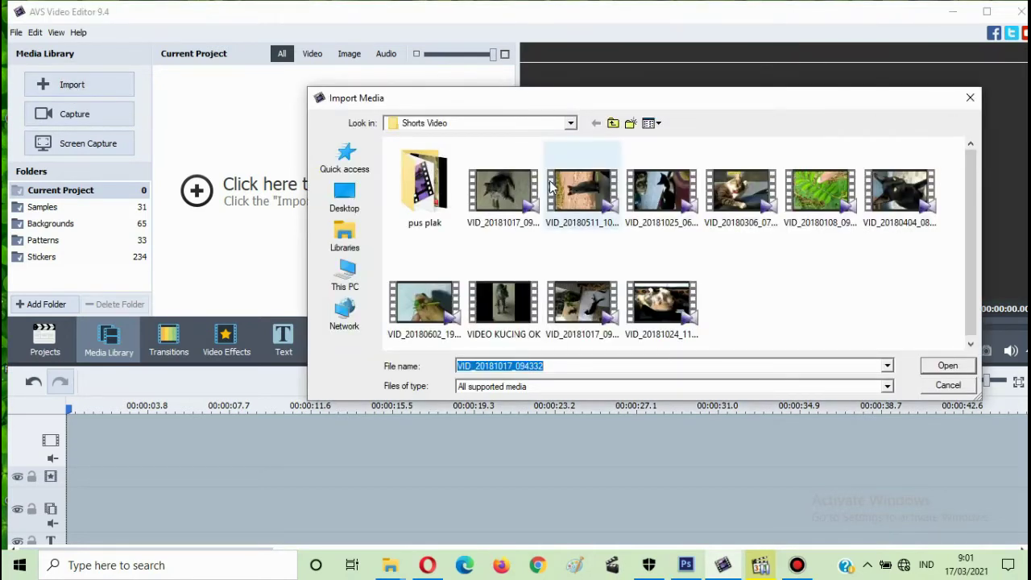
pyautogui.click(502, 192)
pyautogui.click(947, 367)
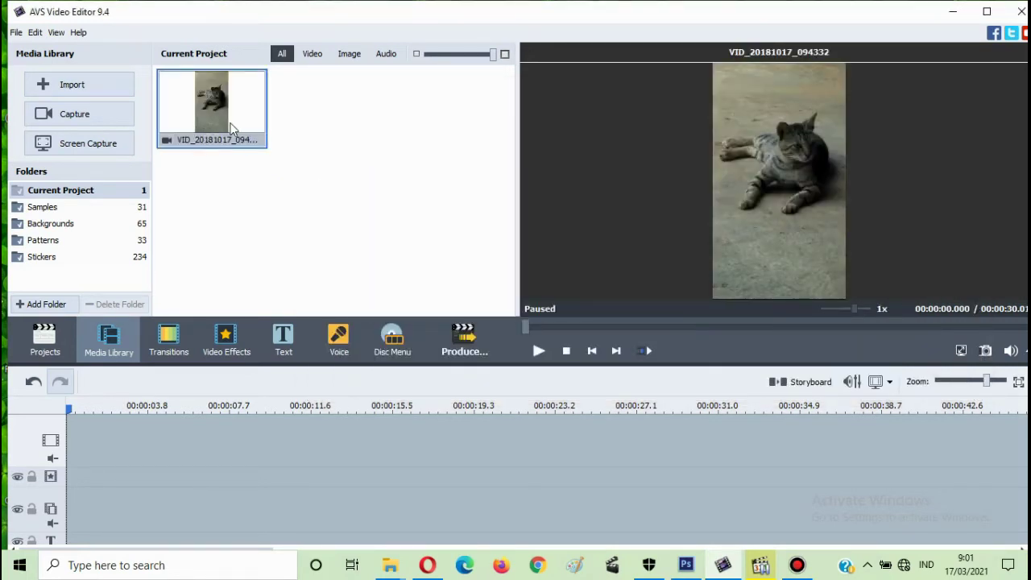
pyautogui.moveTo(212, 111); pyautogui.dragTo(258, 428)
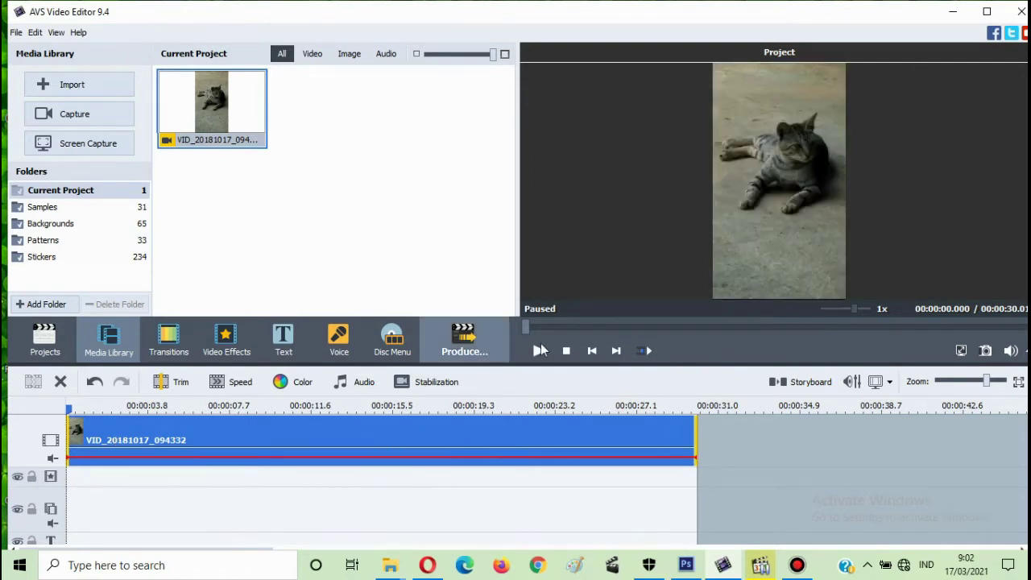
# Preview the clip on the timeline and cut away its opening by splitting at about 7.36 seconds and deleting the first segment
pyautogui.click(540, 351)
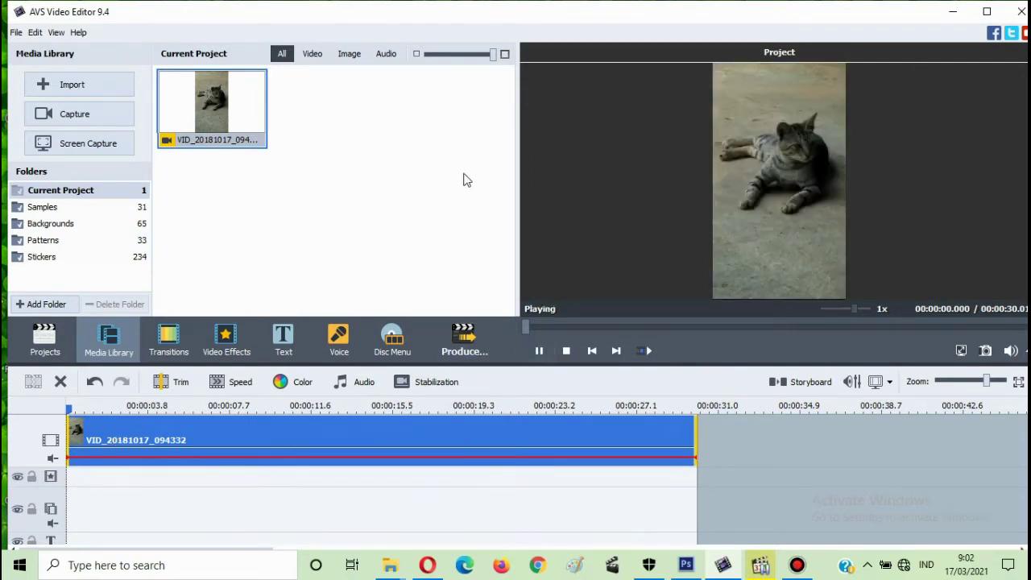
pyautogui.click(540, 352)
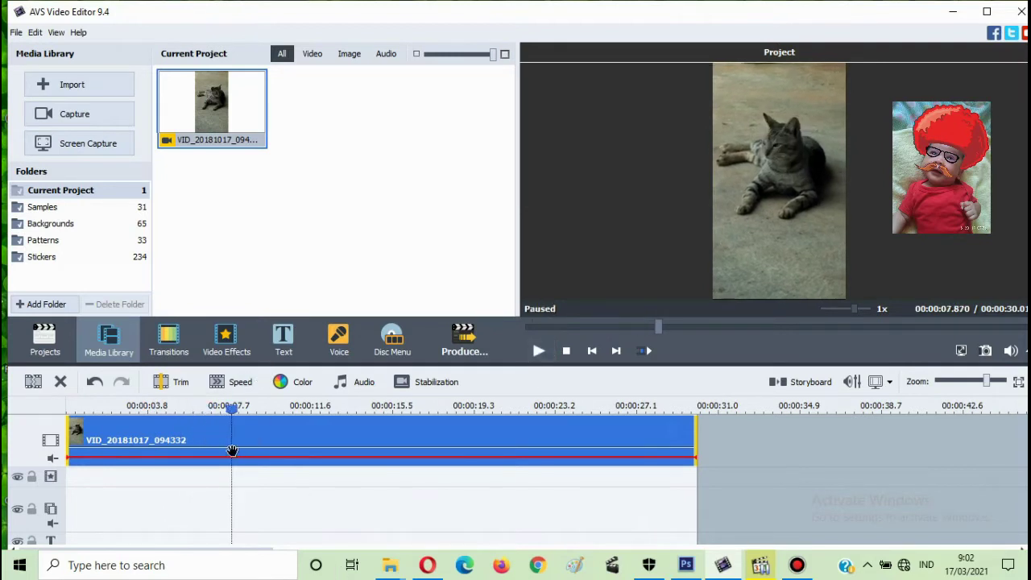
pyautogui.click(153, 424)
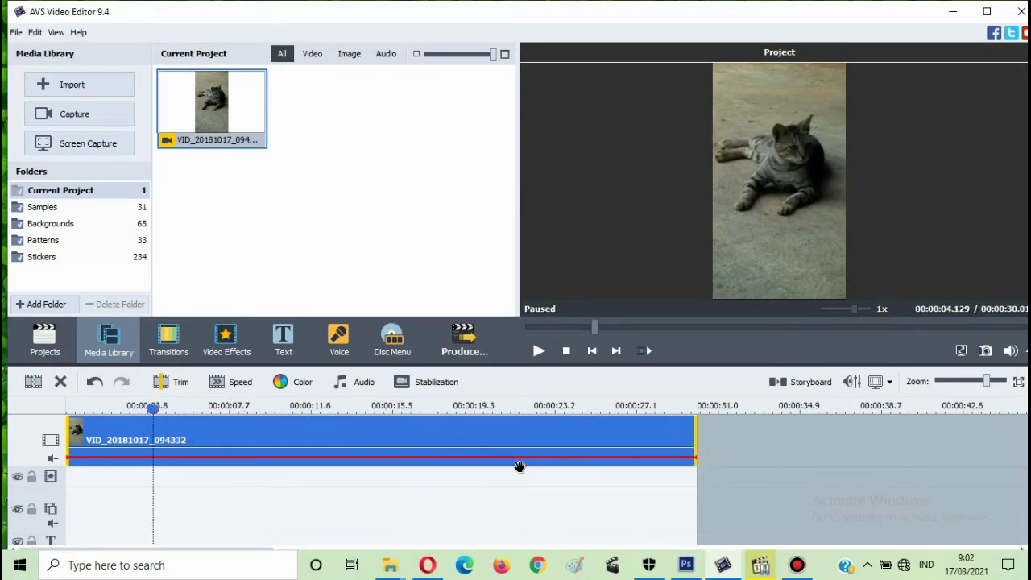
pyautogui.click(70, 408)
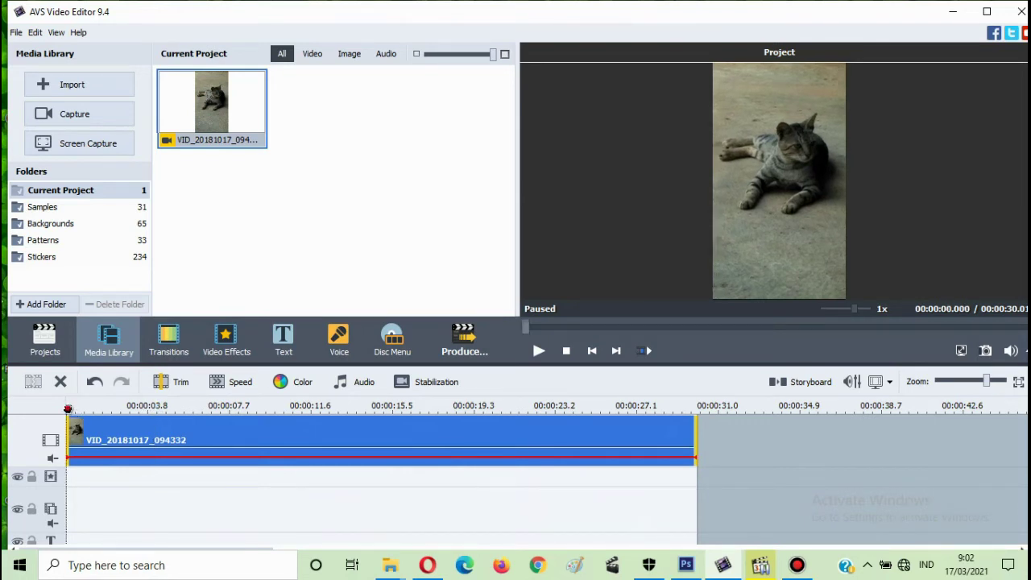
pyautogui.click(196, 408)
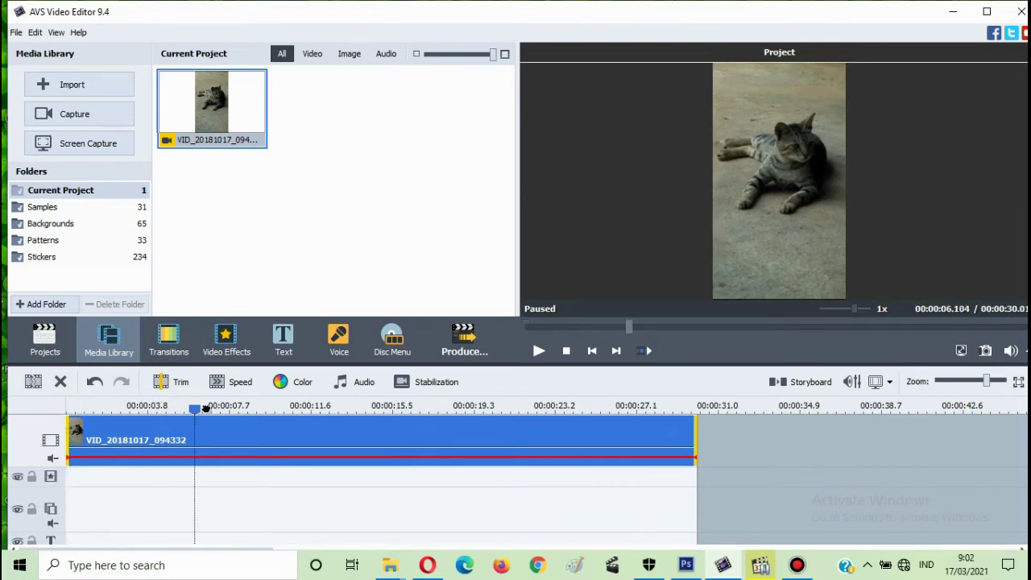
pyautogui.click(206, 409)
pyautogui.click(222, 409)
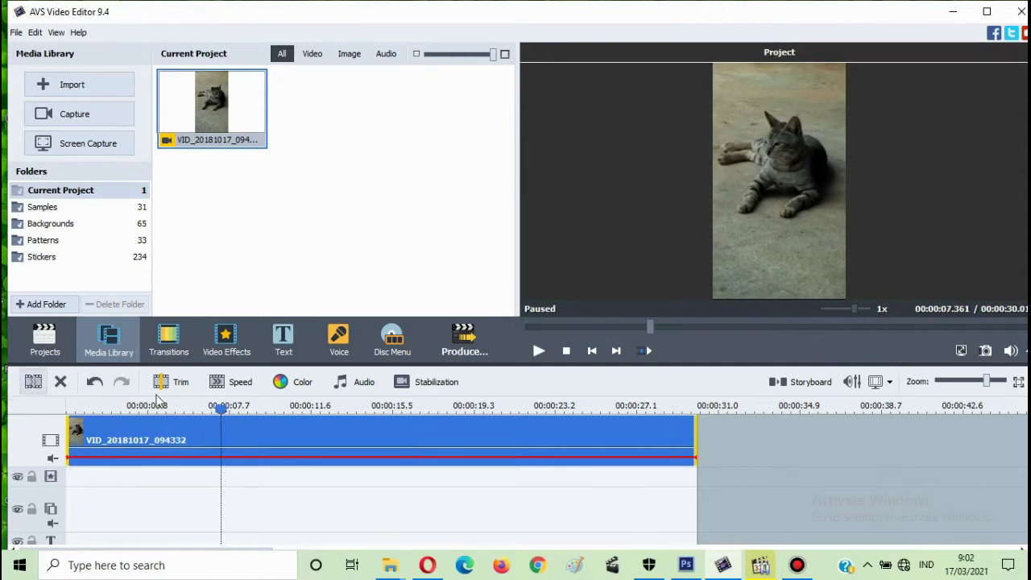
pyautogui.click(32, 383)
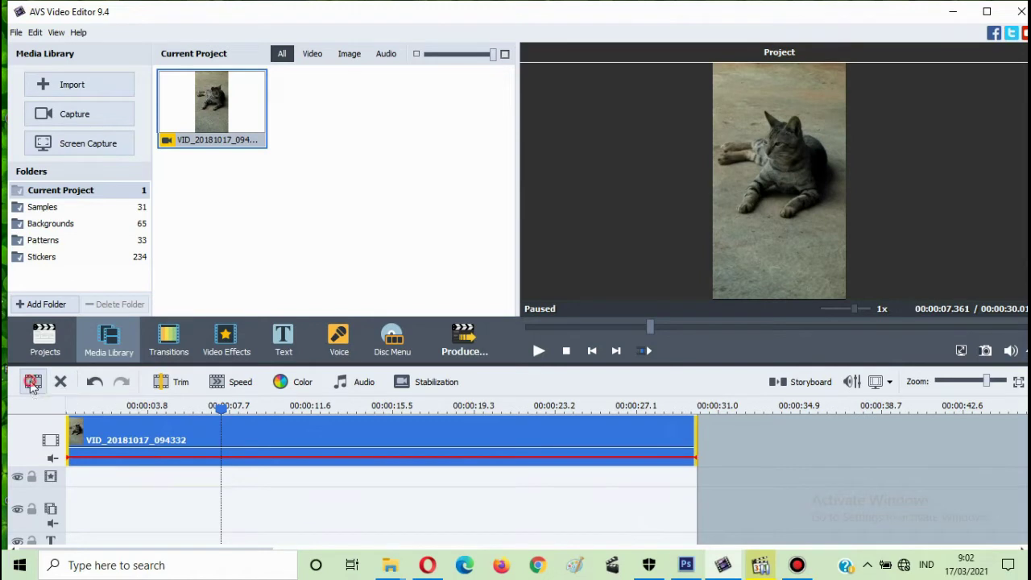
pyautogui.click(150, 447)
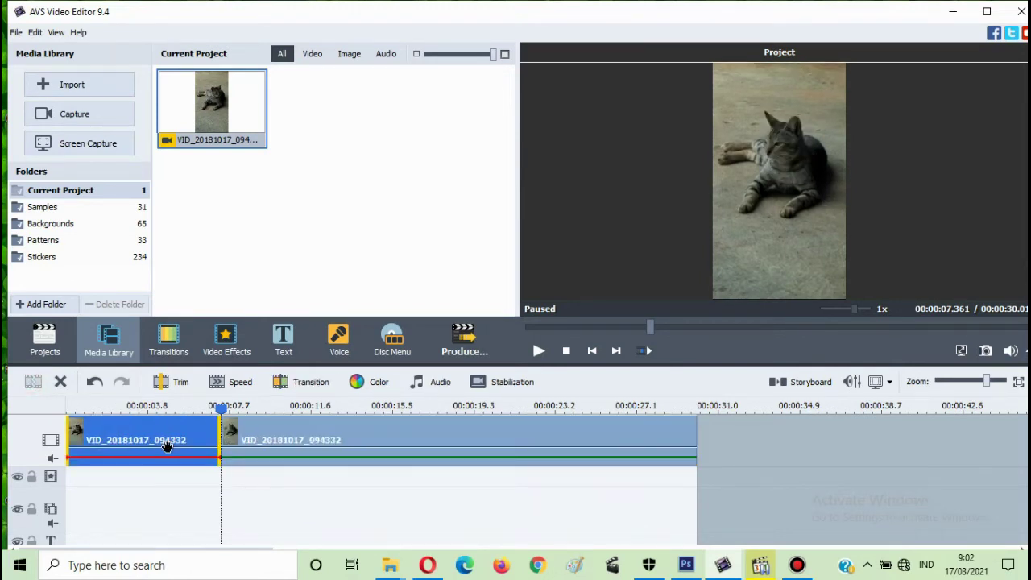
pyautogui.click(61, 381)
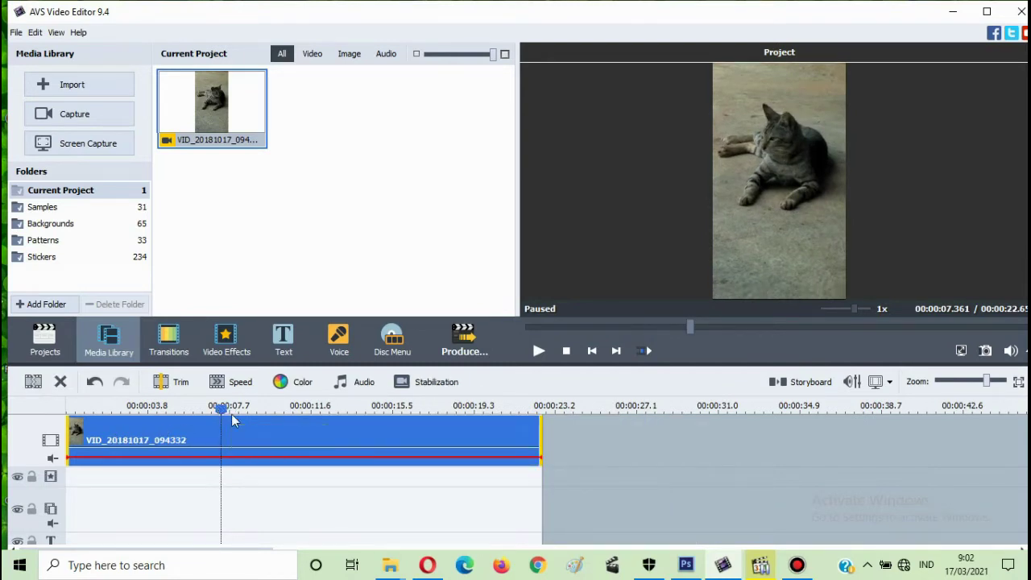
# Cut out the middle of the clip by splitting at about 7.11 and 14.11 seconds and deleting the segment between the splits
pyautogui.moveTo(222, 410)
pyautogui.mouseDown()
pyautogui.moveTo(242, 410)
pyautogui.moveTo(216, 411)
pyautogui.mouseUp()
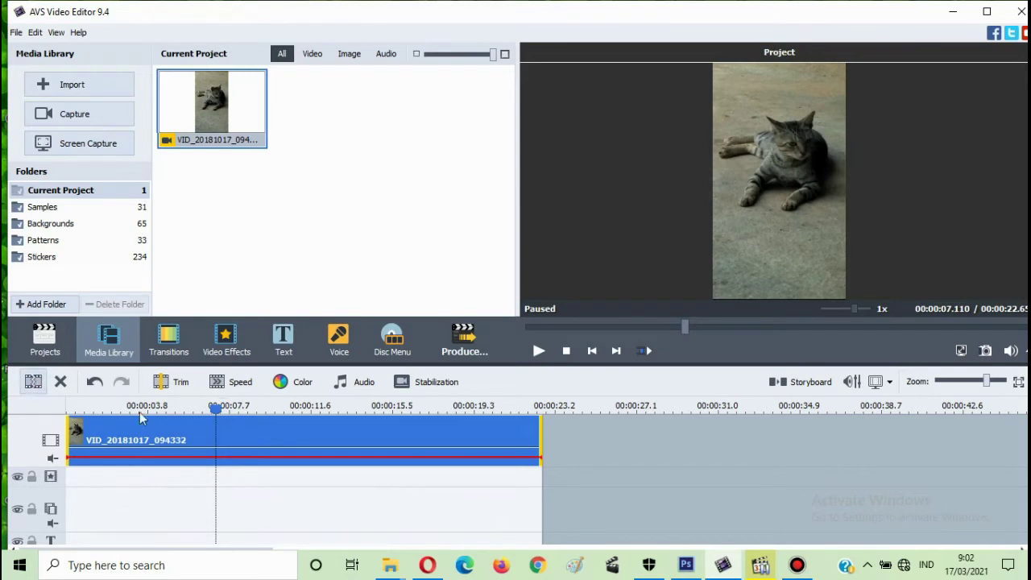
pyautogui.hotkey('ctrl', 't')
pyautogui.click(339, 408)
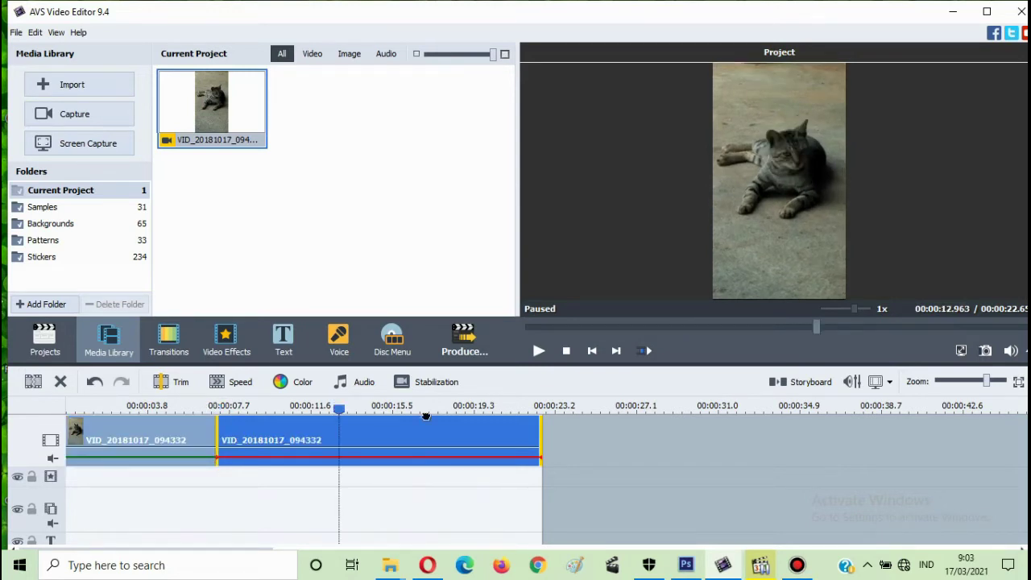
pyautogui.moveTo(425, 416); pyautogui.dragTo(363, 427)
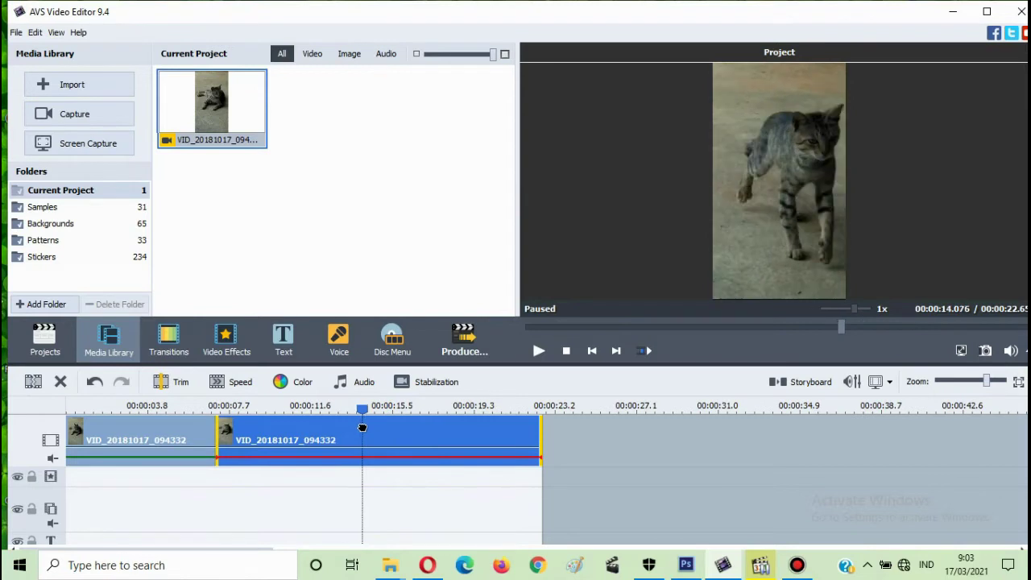
pyautogui.click(33, 380)
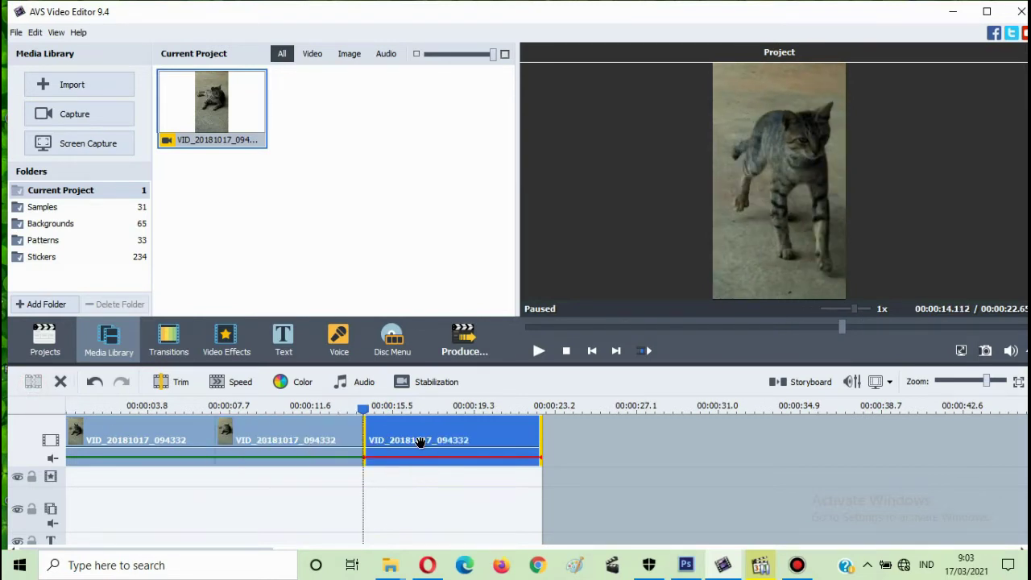
pyautogui.click(299, 443)
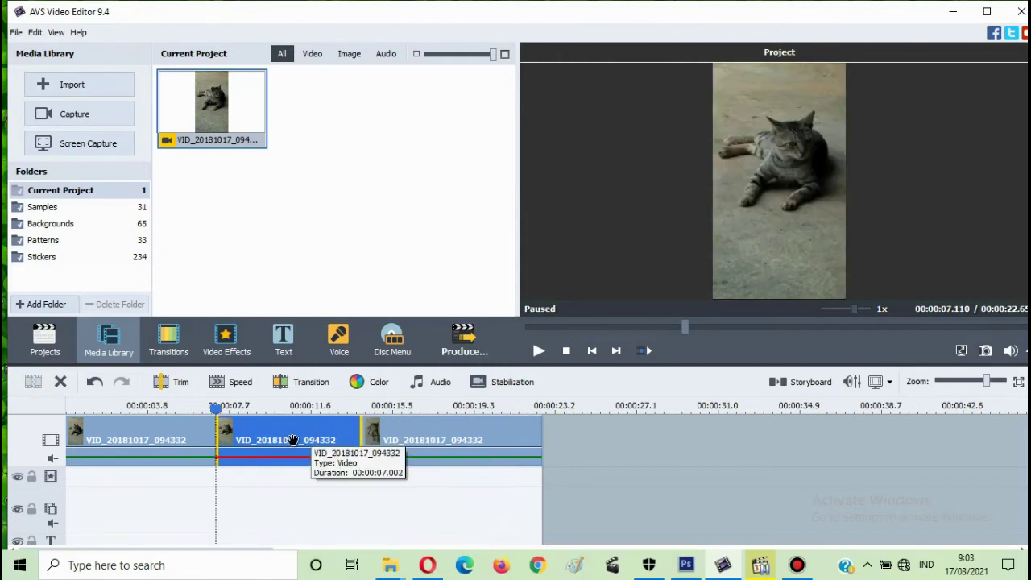
pyautogui.click(60, 384)
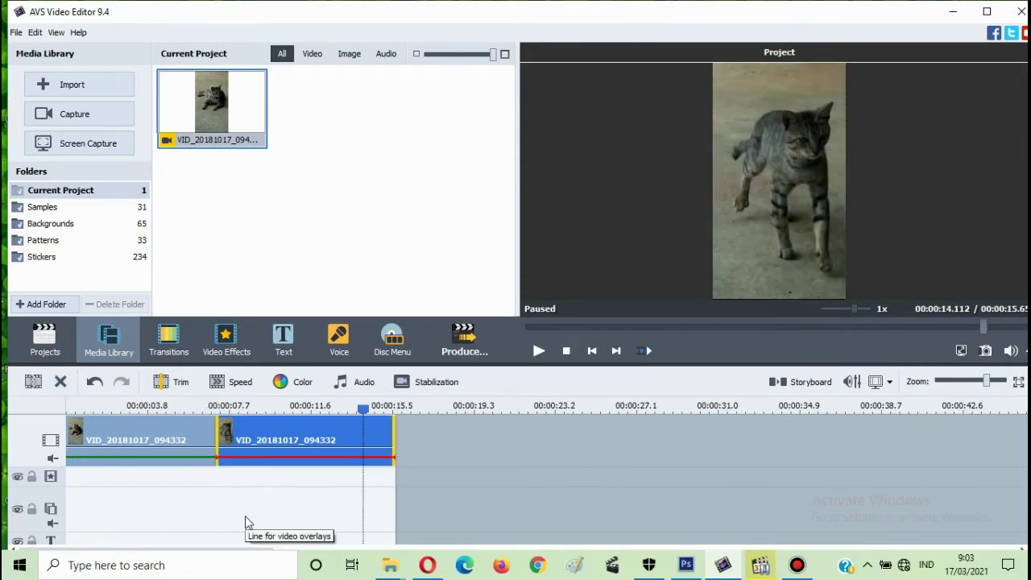
# Play back the two remaining segments from the beginning and delete the first one from the timeline
pyautogui.click(153, 433)
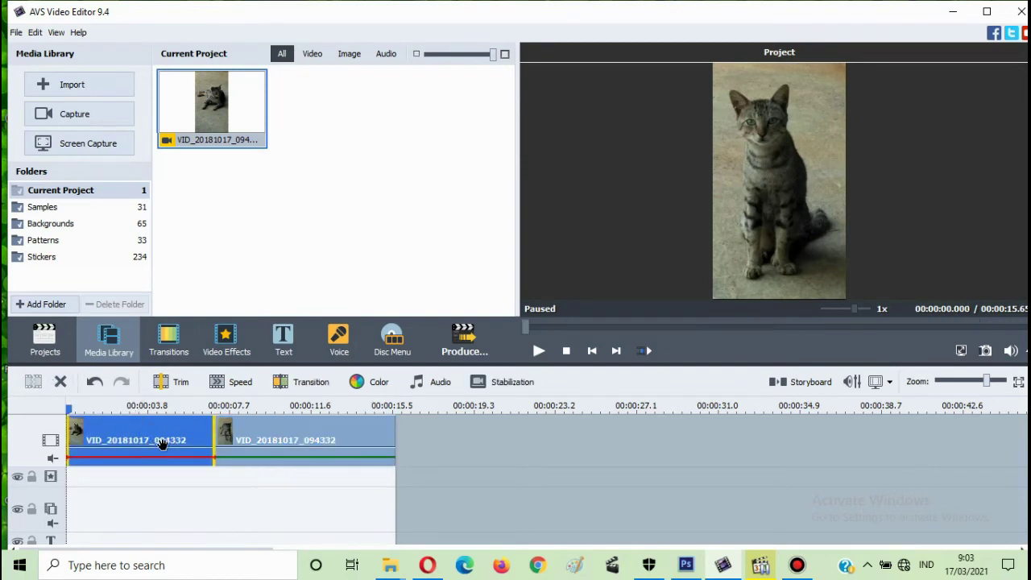
pyautogui.click(226, 435)
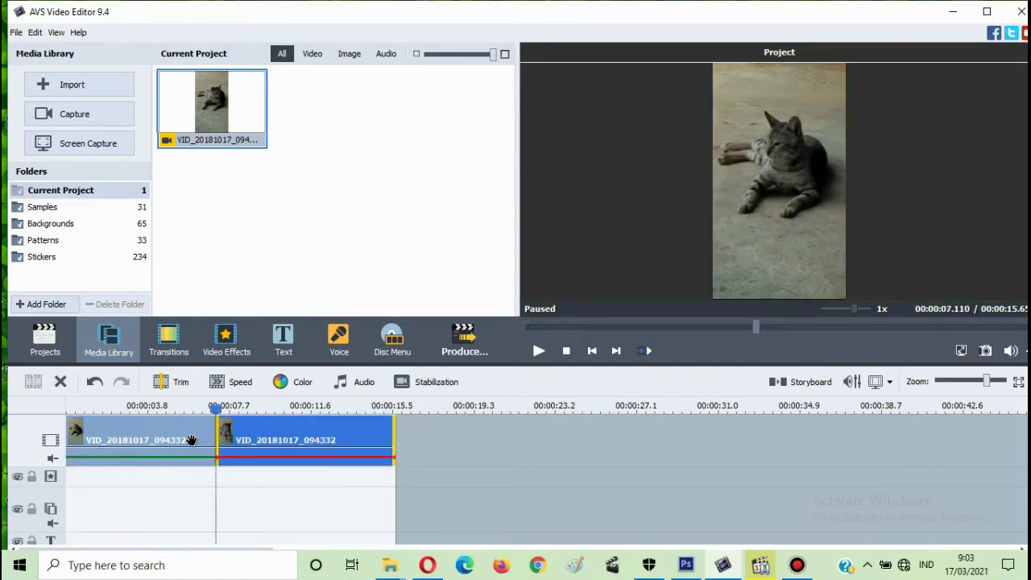
pyautogui.click(193, 425)
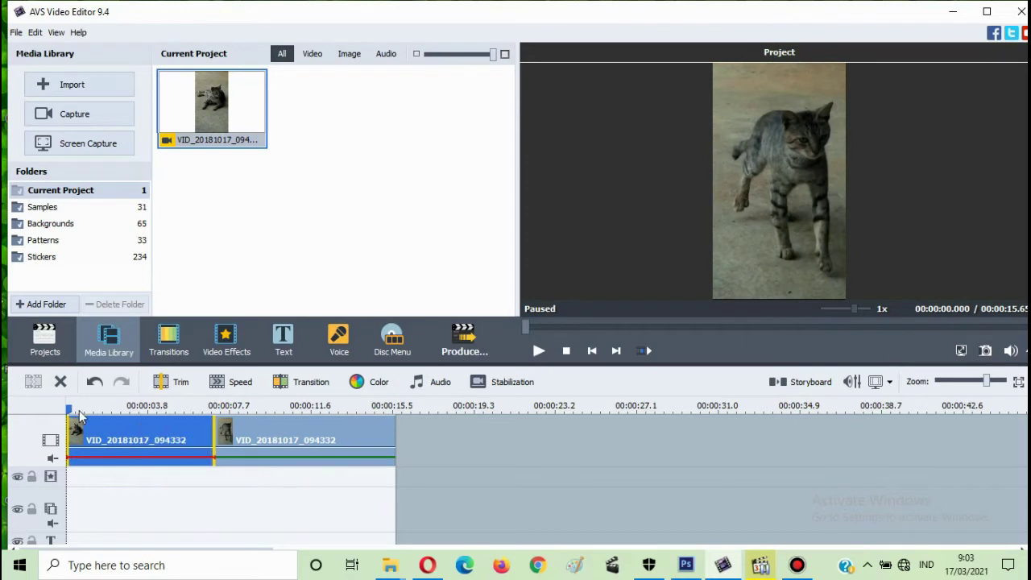
pyautogui.click(539, 352)
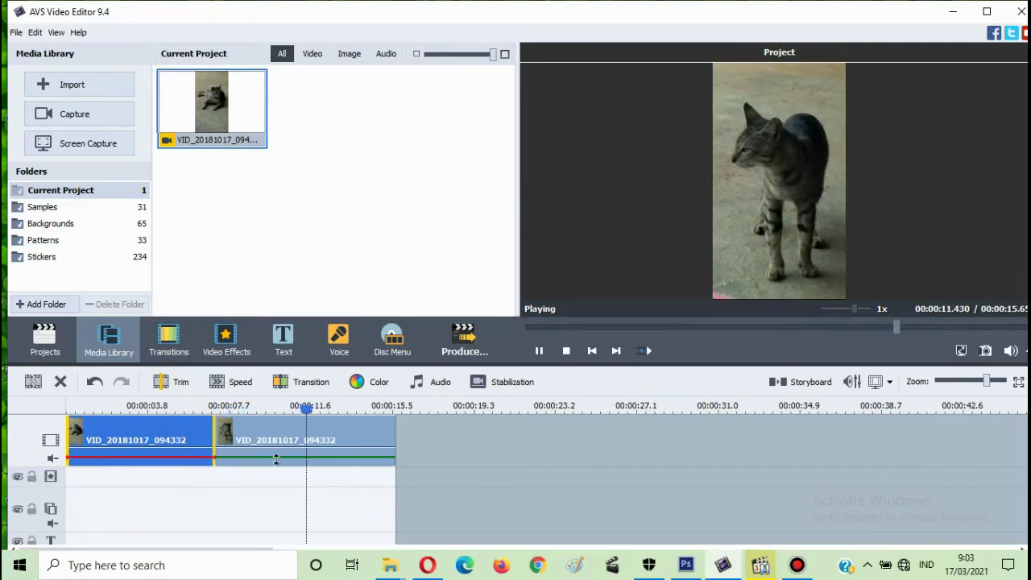
pyautogui.click(332, 445)
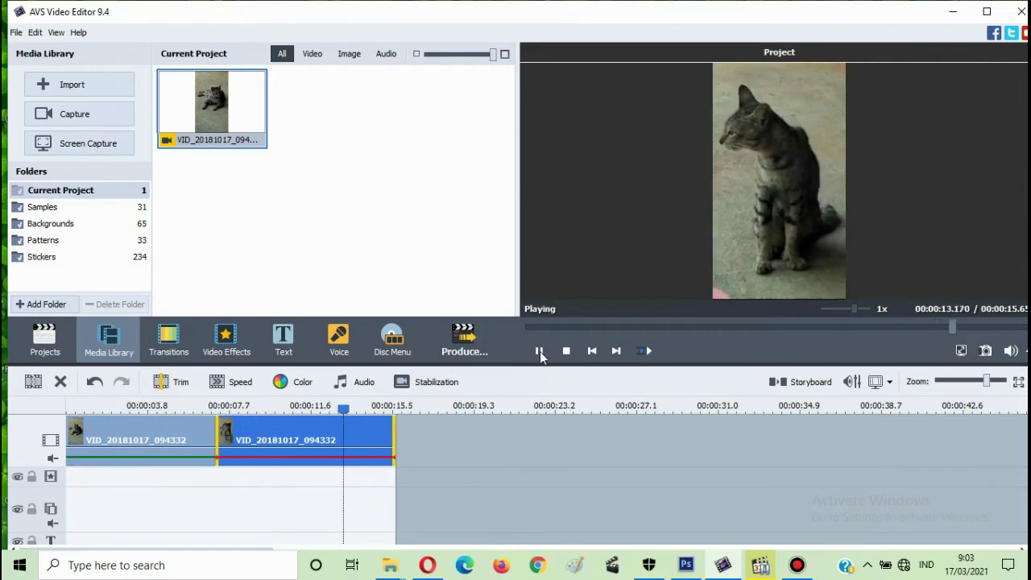
pyautogui.press('space')
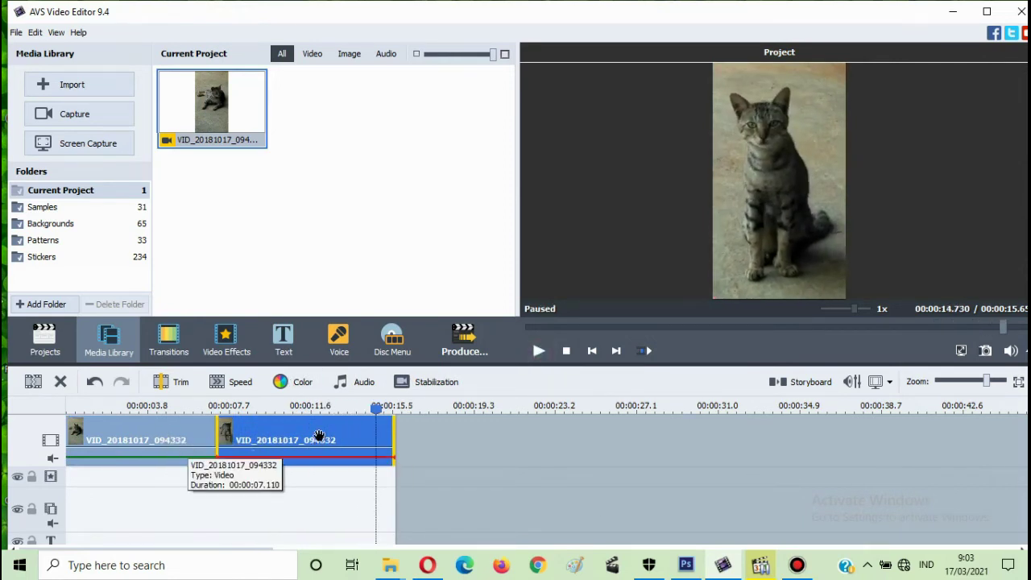
pyautogui.click(161, 434)
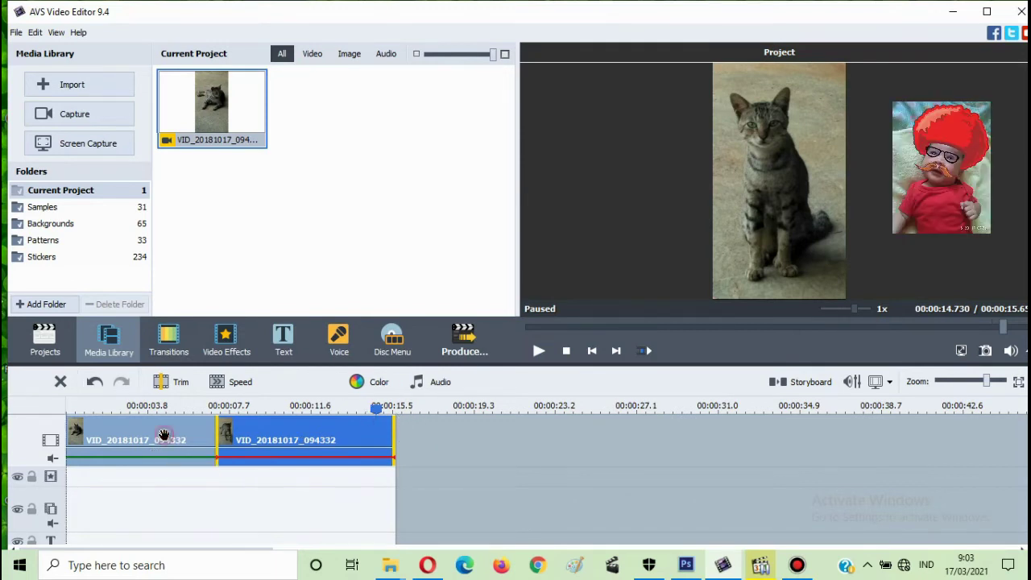
pyautogui.click(60, 382)
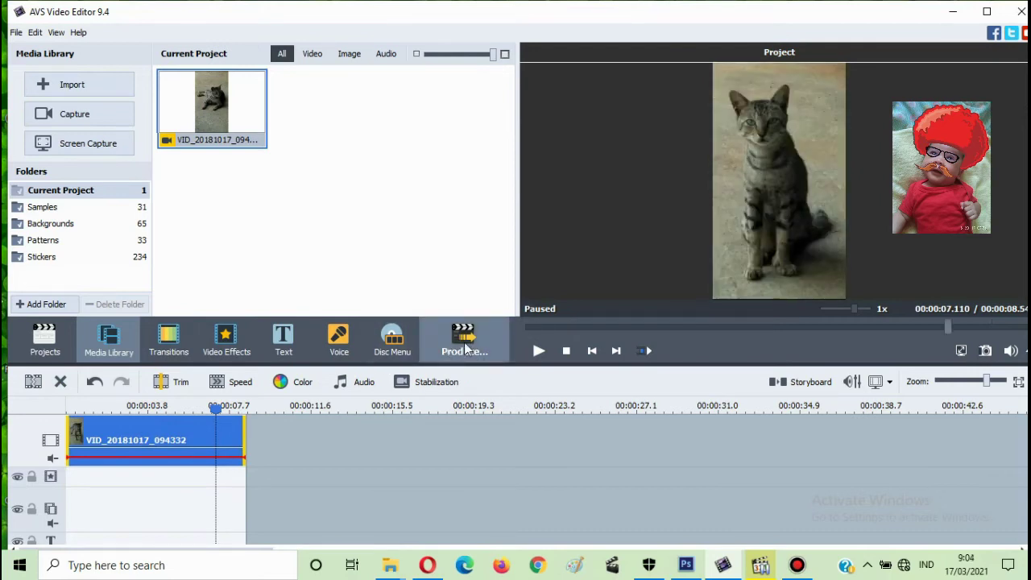
# Set up production of the project as an MP4 file with the Apple iPhone SE/5s/5c/5 HD profile (H.264, 1280x720, 30 fps)
pyautogui.click(465, 348)
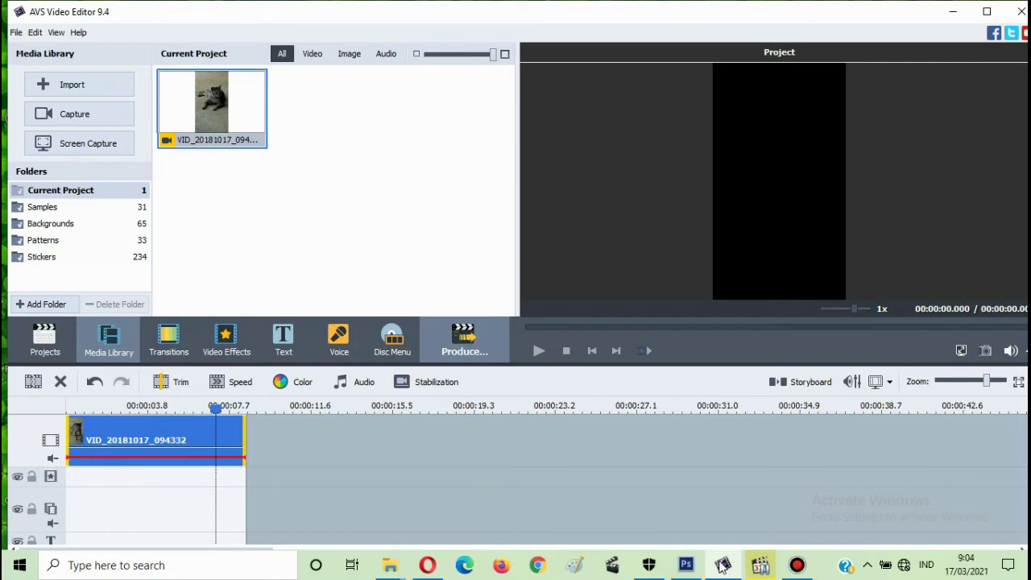
pyautogui.moveTo(722, 566)
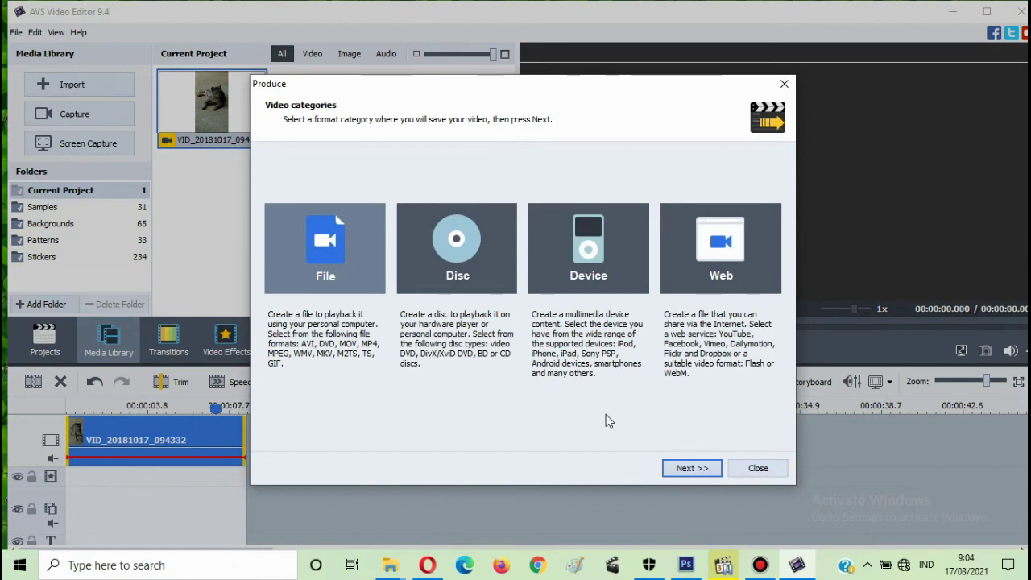
pyautogui.press('Return')
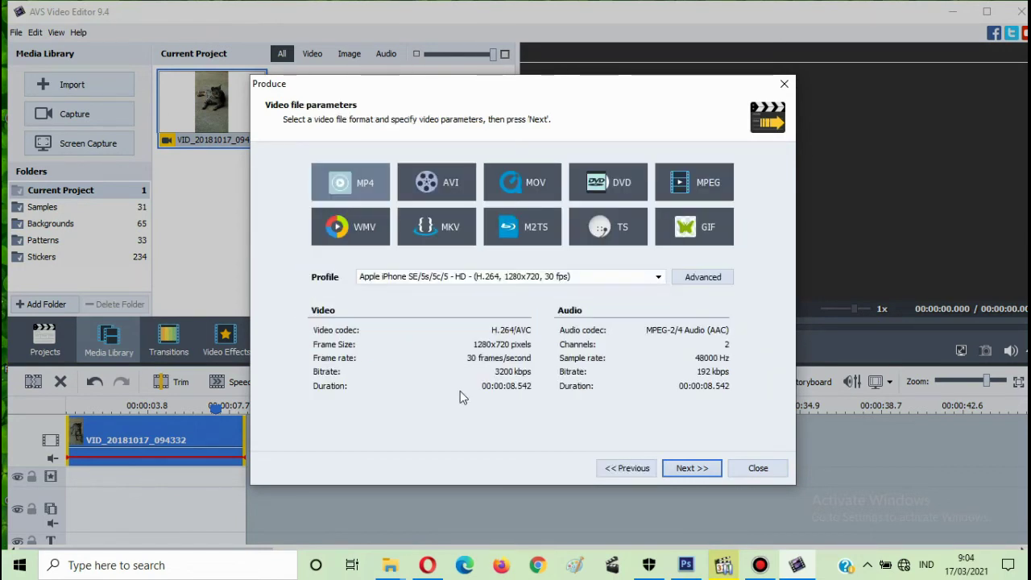
pyautogui.click(702, 278)
pyautogui.click(694, 467)
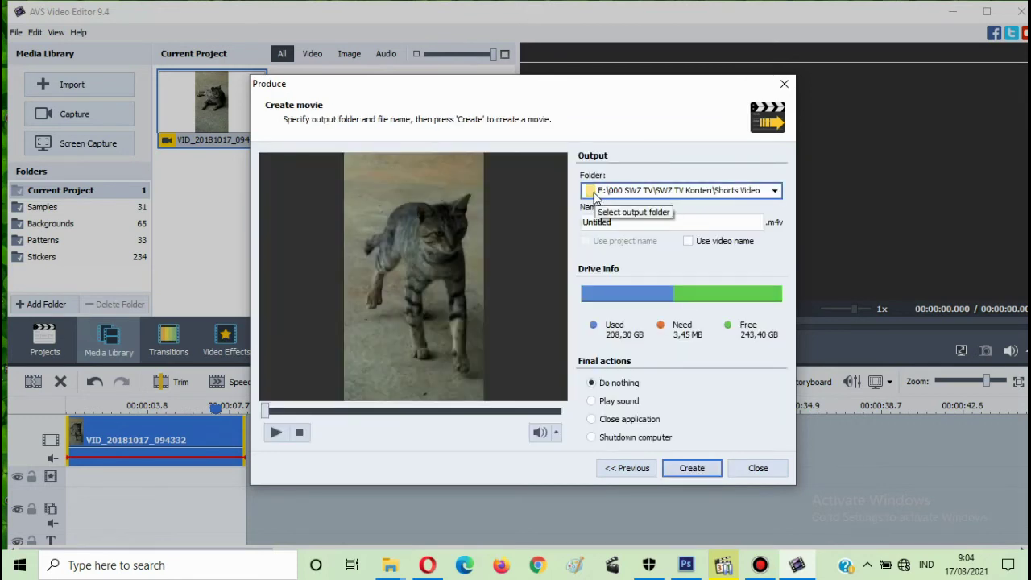
# Name the output file VIDEO POTONGAN KUCING and create the movie in the Shorts Video folder
pyautogui.doubleClick(614, 222)
pyautogui.write('VIDEO P')
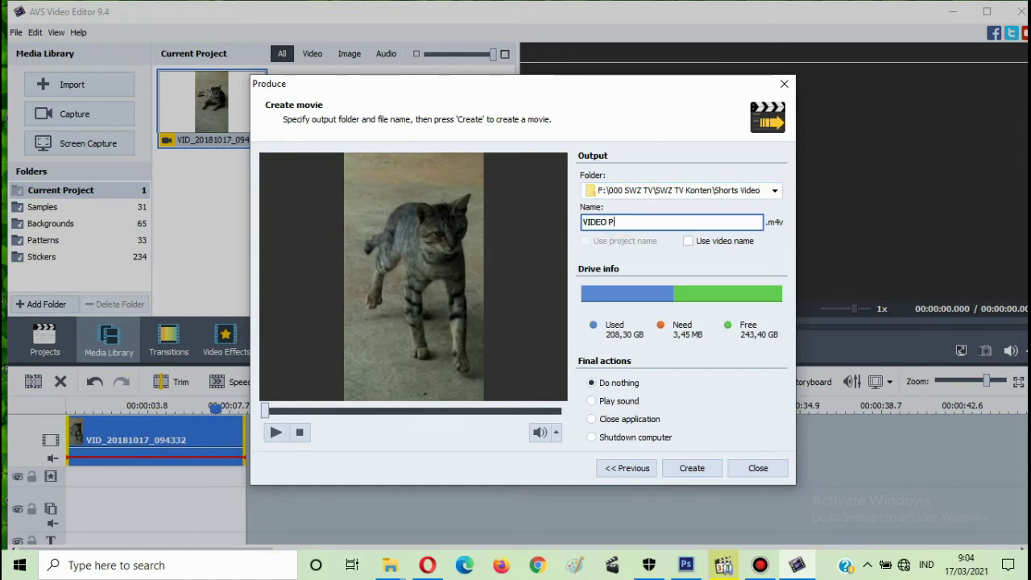
pyautogui.write('OTONGAN KUCIND')
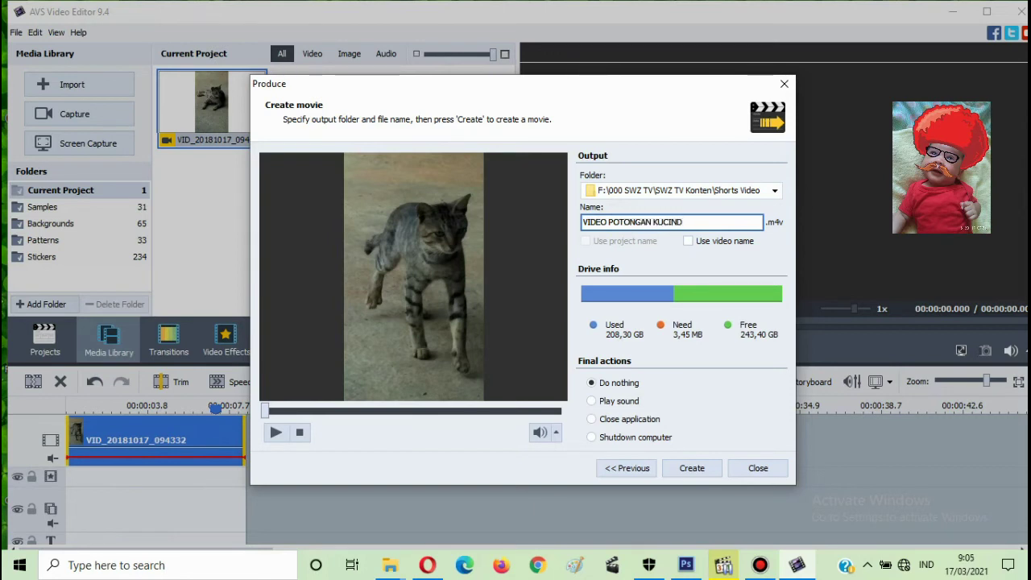
pyautogui.press('BackSpace')
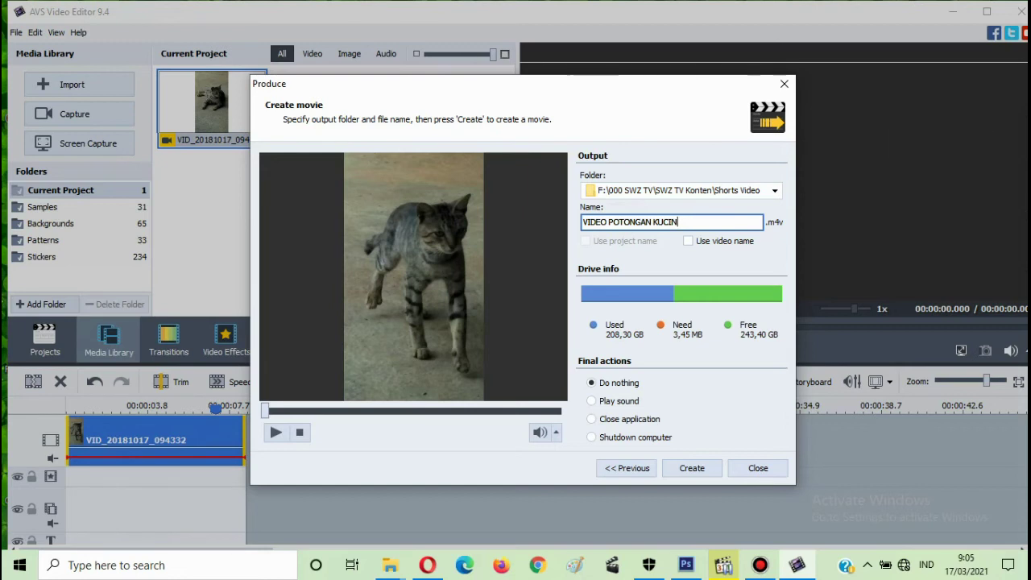
pyautogui.write('G')
pyautogui.click(691, 467)
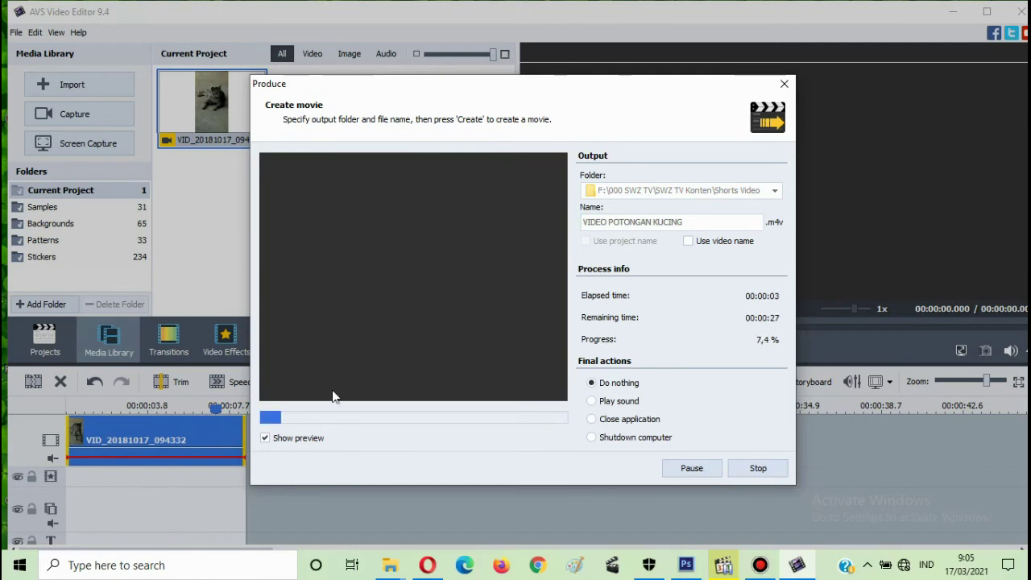
pyautogui.click(266, 441)
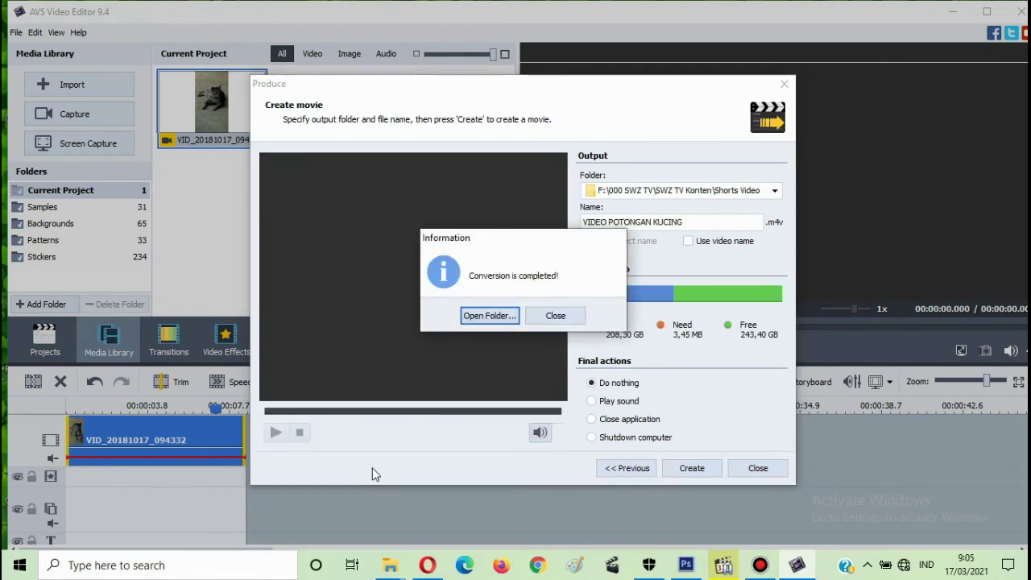
# Open the output folder and open the VIDEO POTONGAN KUCING file with MPC-HC
pyautogui.click(481, 318)
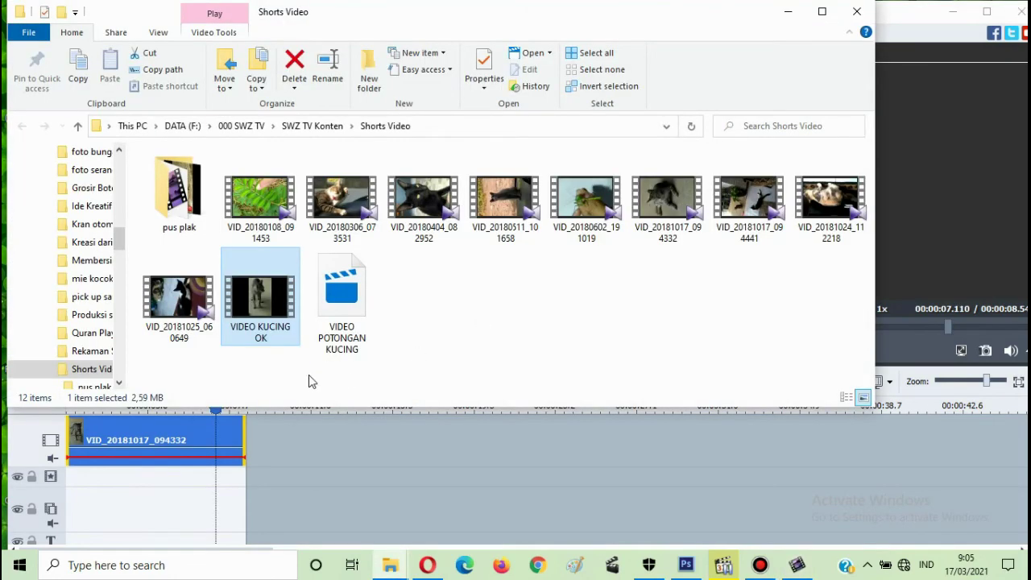
pyautogui.click(349, 325)
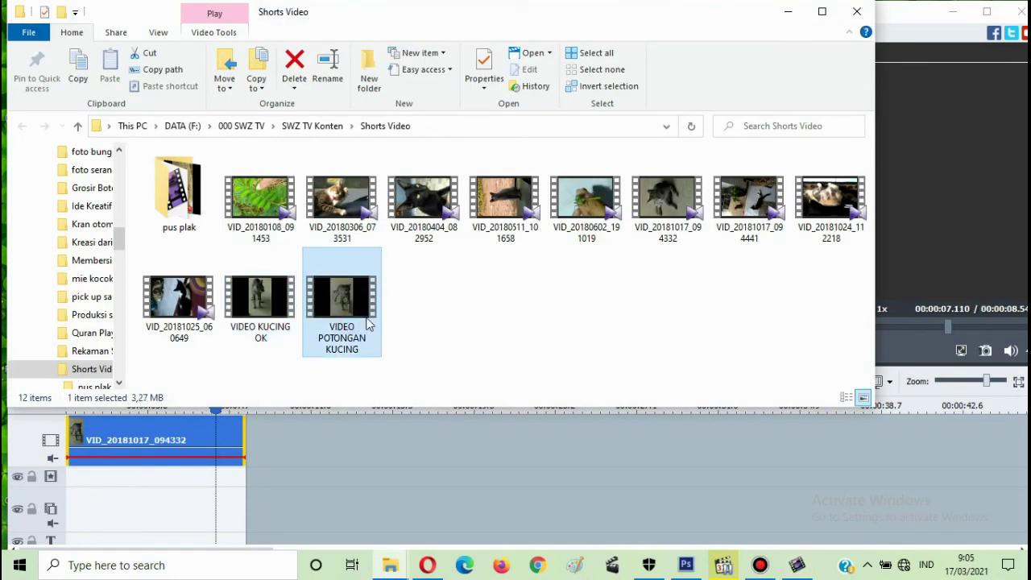
pyautogui.rightClick(330, 300)
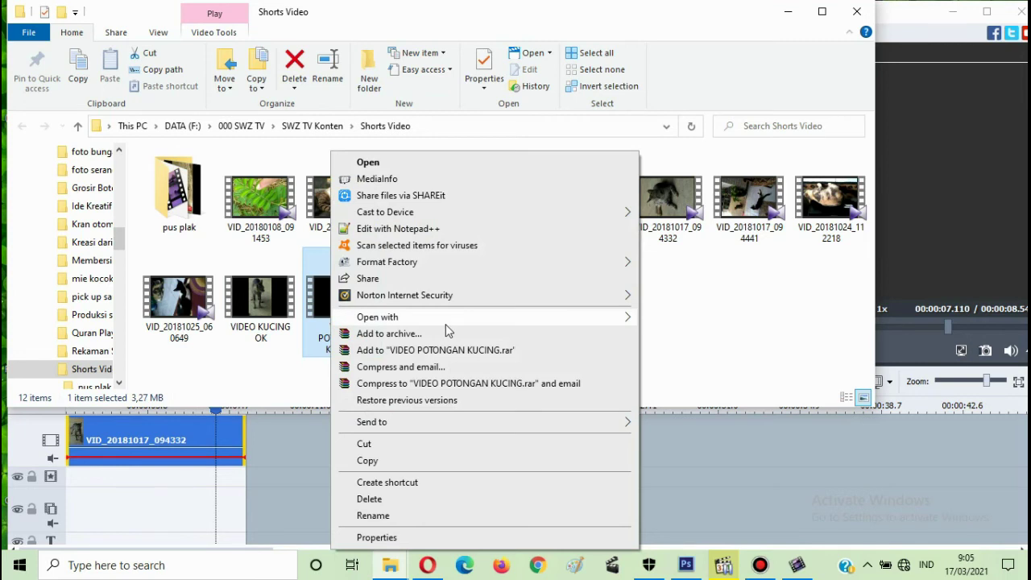
pyautogui.moveTo(519, 320)
pyautogui.click(656, 352)
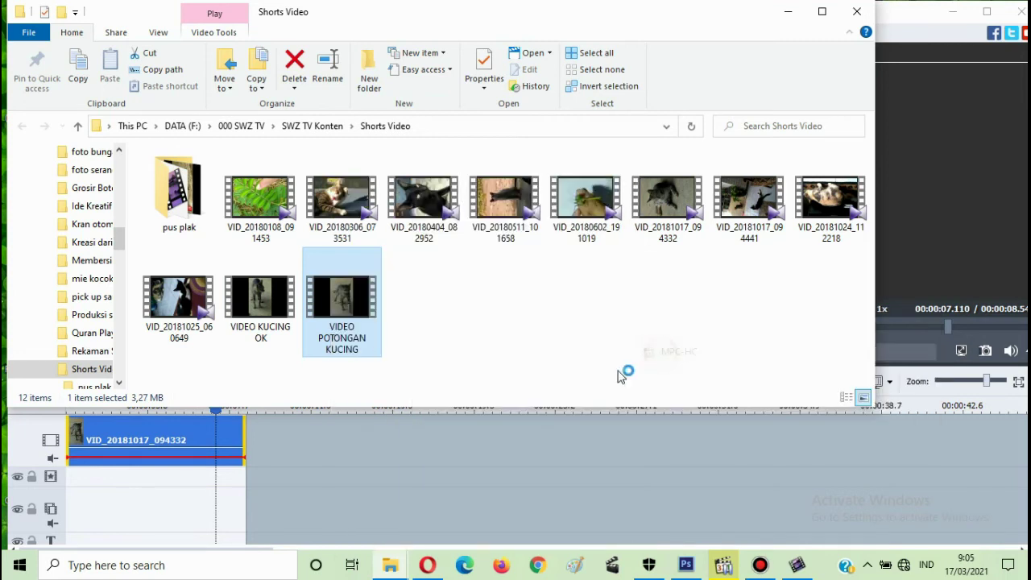